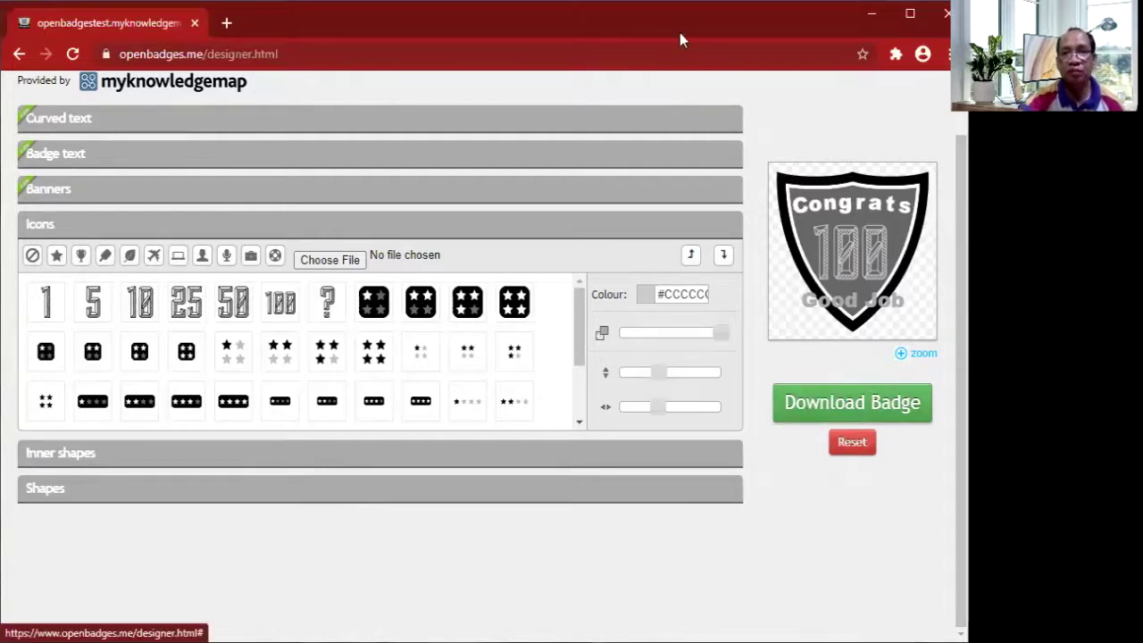
- Download the finished badge and show the downloaded Badge.png in its folder
left_click(855, 410)
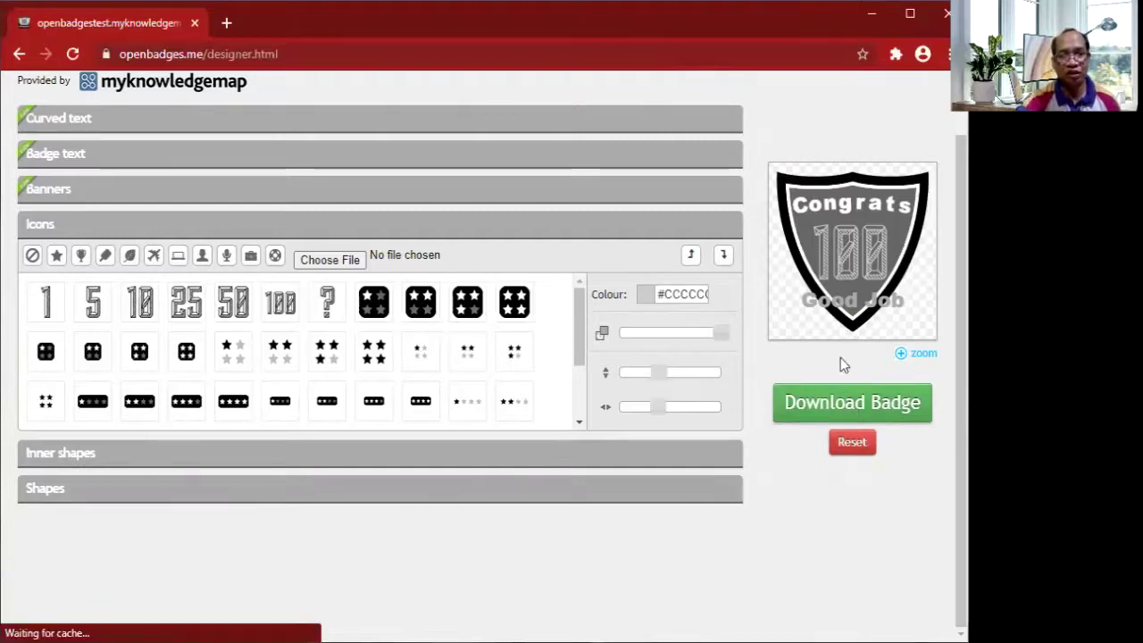
left_click(865, 403)
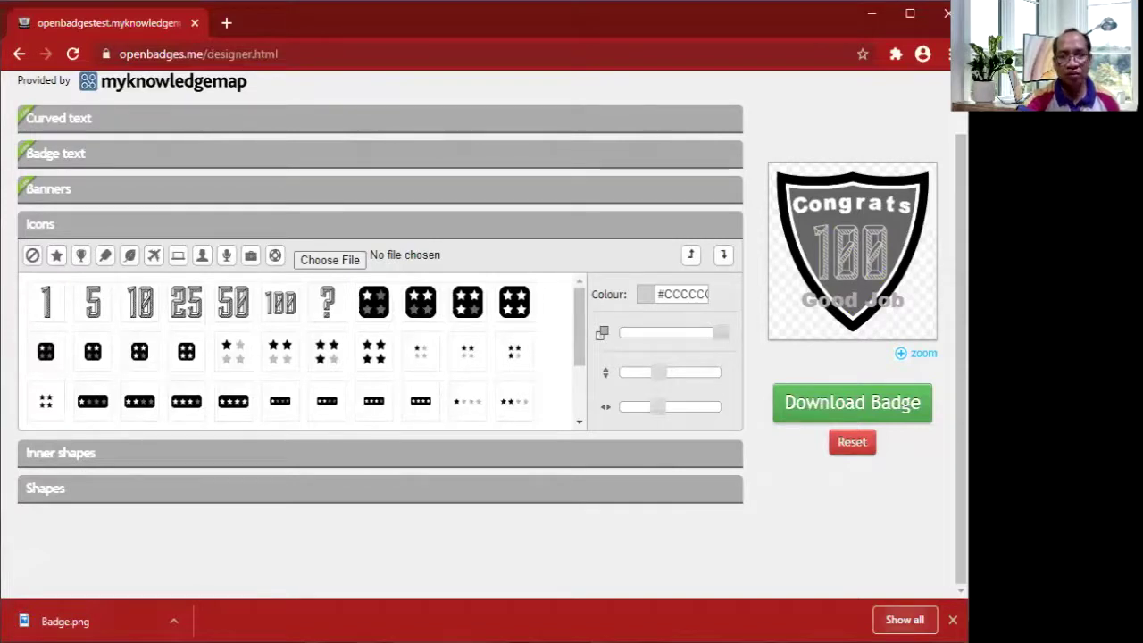
left_click(905, 620)
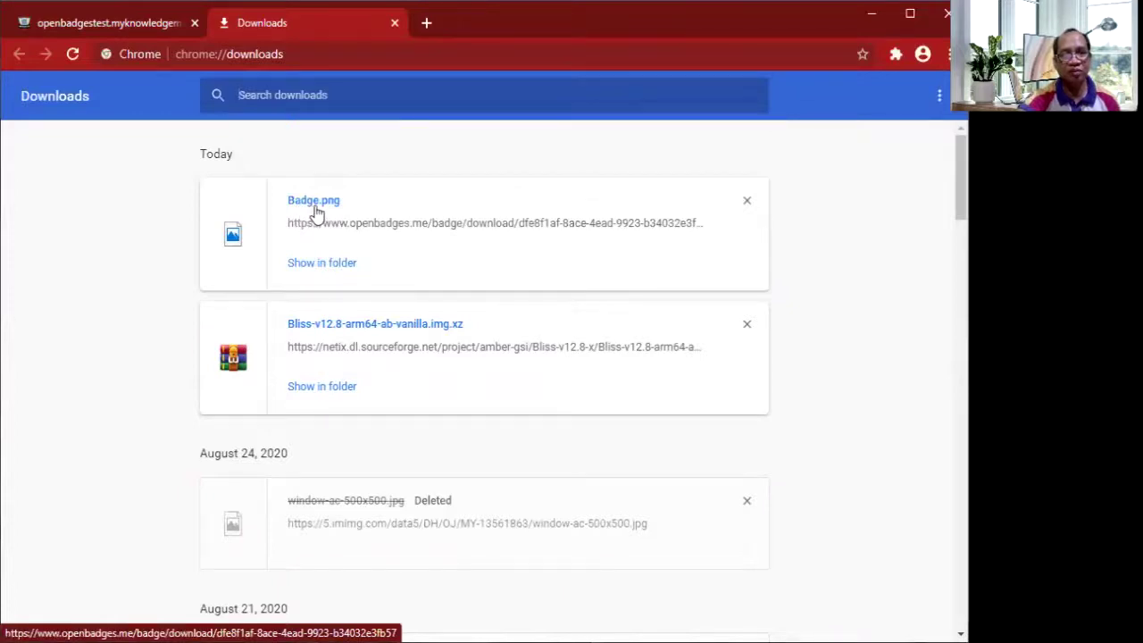
left_click(319, 266)
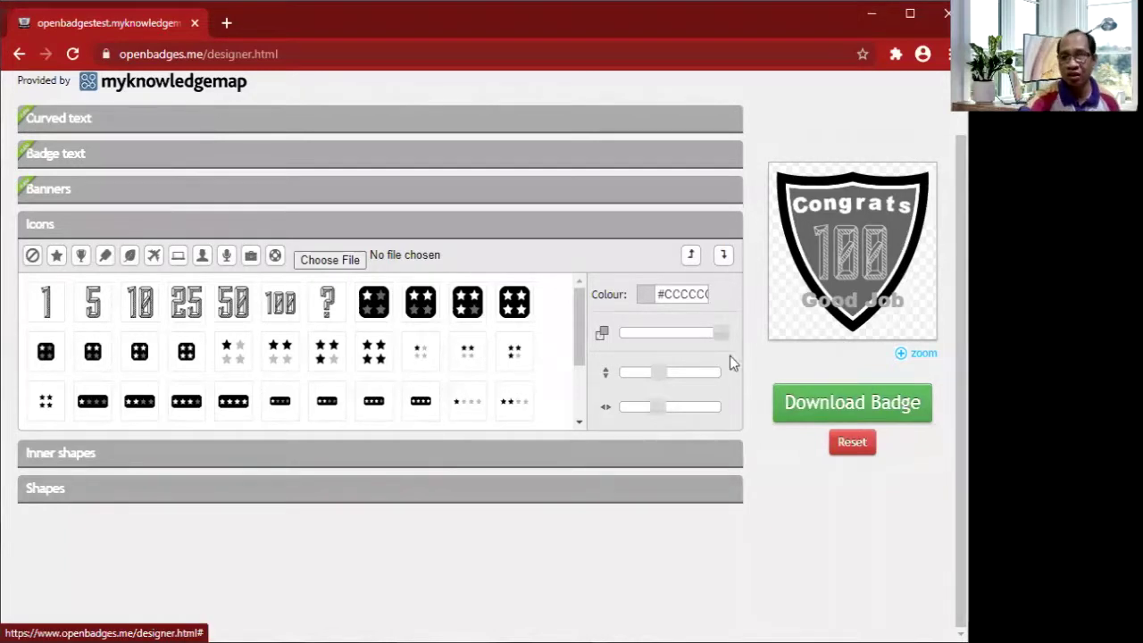
- Remove the 100 icon and the shield shape from the badge by setting both to blank
left_click(32, 259)
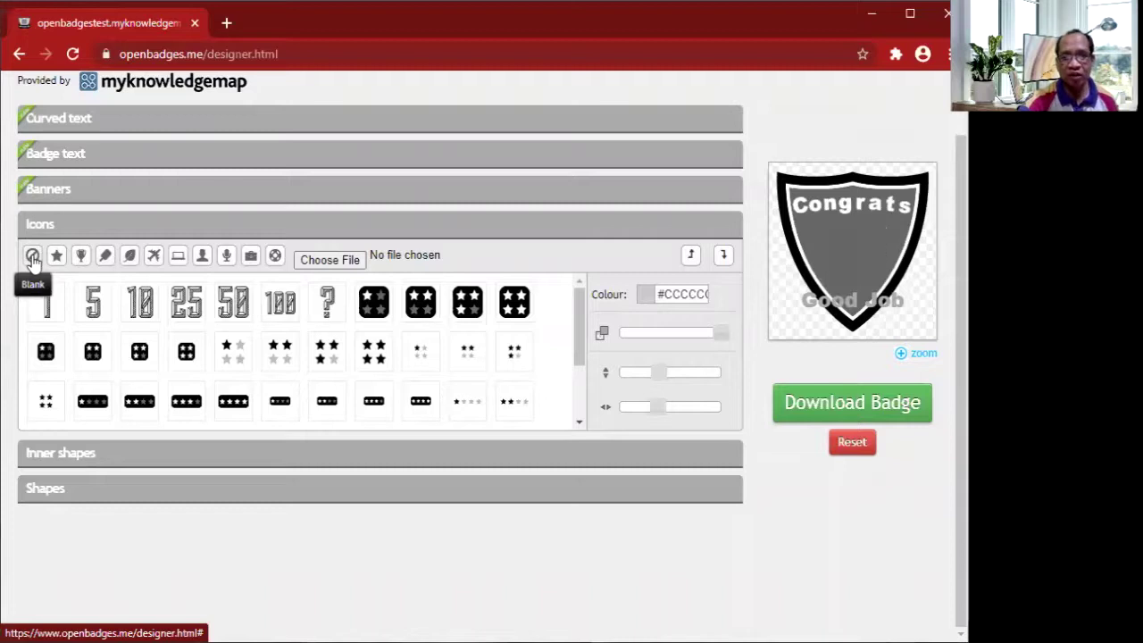
left_click(76, 497)
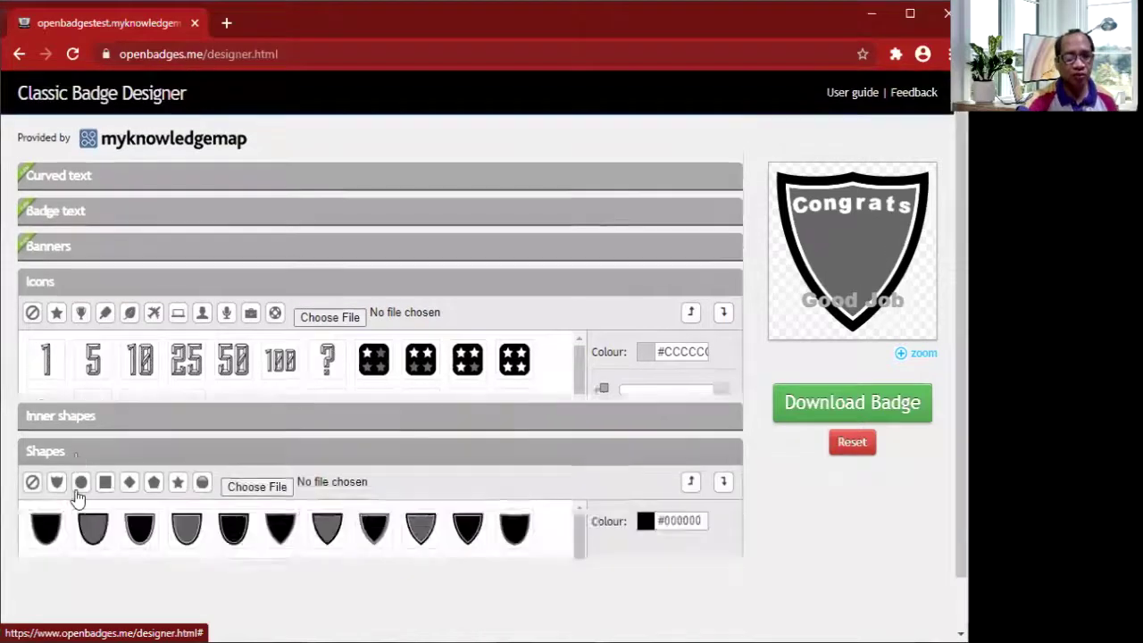
left_click(32, 382)
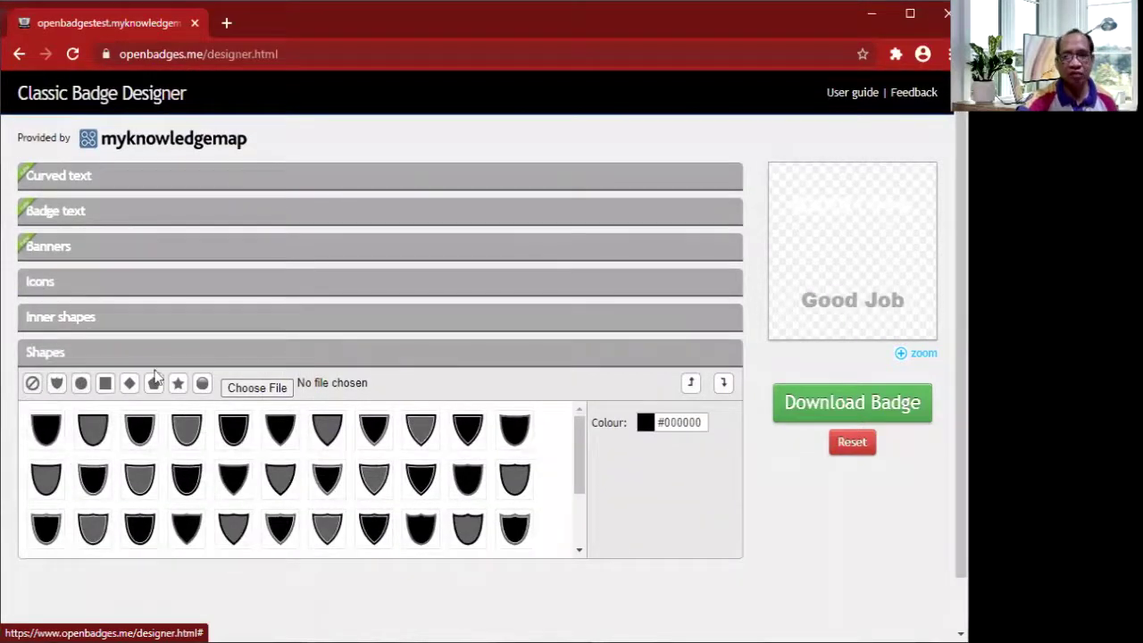
- Clear the "Good Job" badge text
left_click(73, 212)
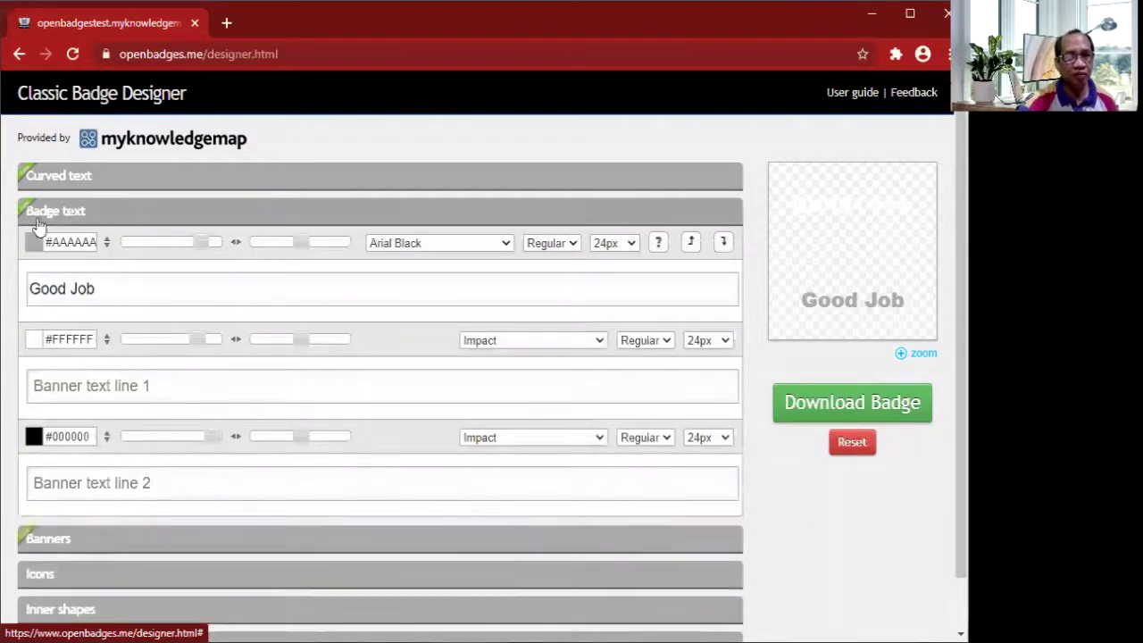
left_click(113, 287)
key("BackSpace")
key("BackSpace")
key("BackSpace")
key("BackSpace")
key("BackSpace")
key("BackSpace")
key("BackSpace")
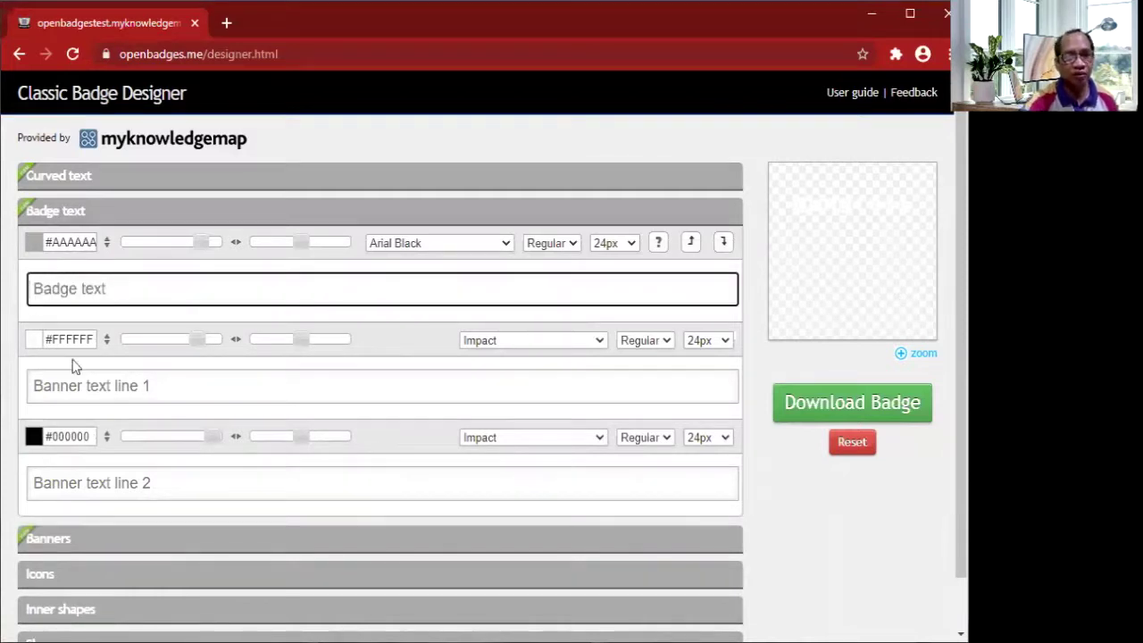
- Clear the "Congrats" curved text so the badge is empty
left_click(114, 177)
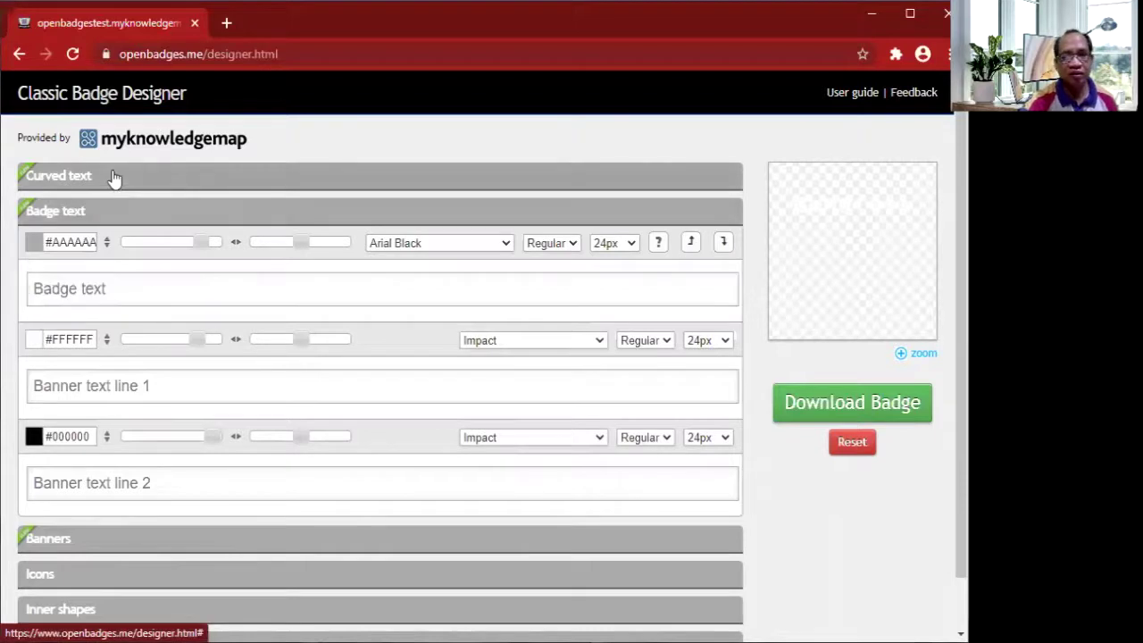
left_click(105, 274)
key("BackSpace")
key("BackSpace")
key("BackSpace")
key("BackSpace")
key("BackSpace")
key("BackSpace")
key("BackSpace")
left_click(465, 583)
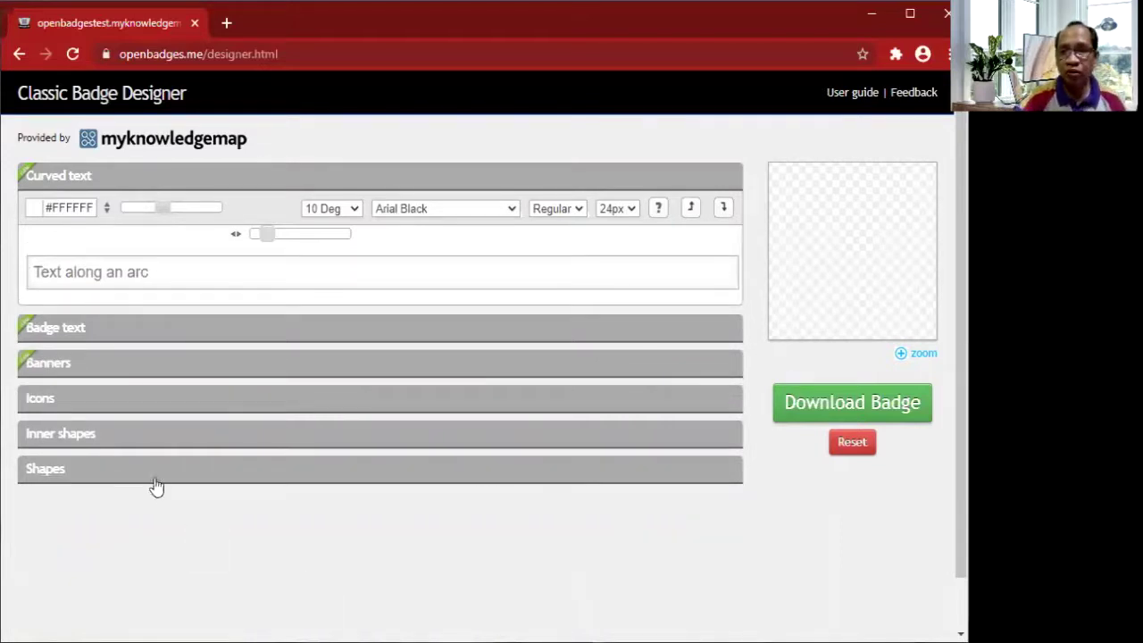
- Set the curved text colour to black #000000 and enter "Congrats" as the text along the arc
left_click(33, 207)
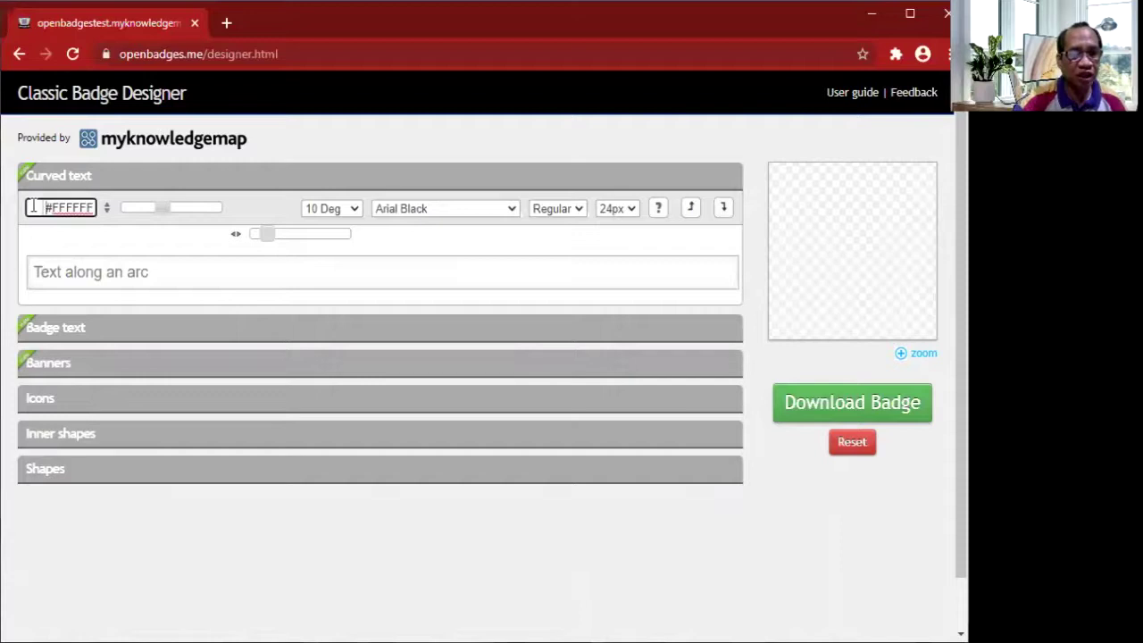
left_click(33, 207)
left_click(41, 239)
left_click(64, 275)
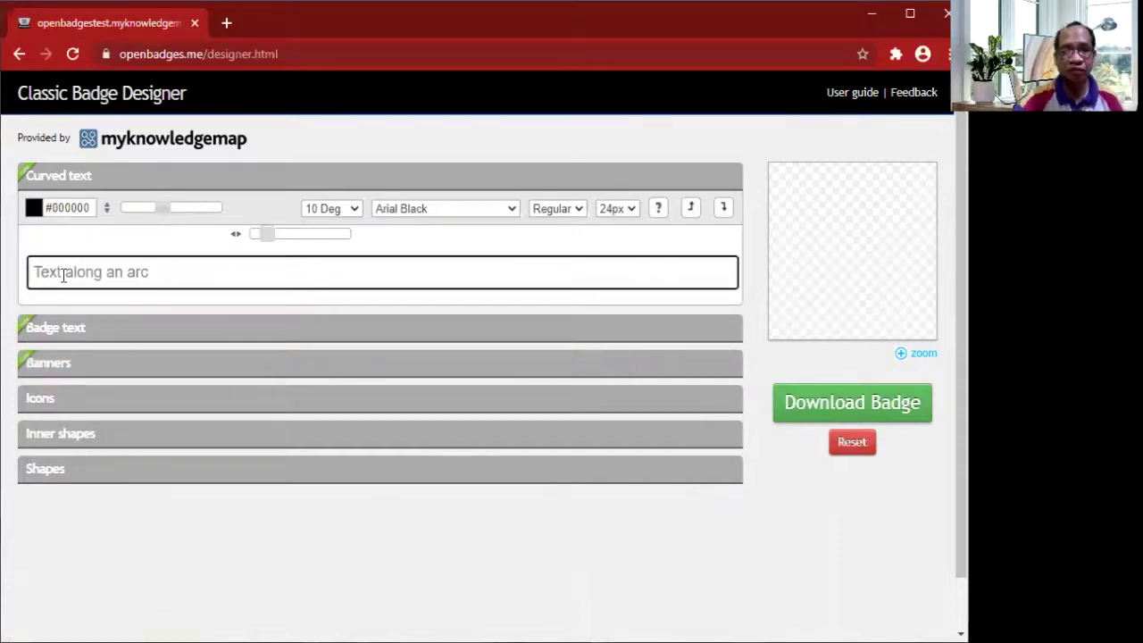
type("Co")
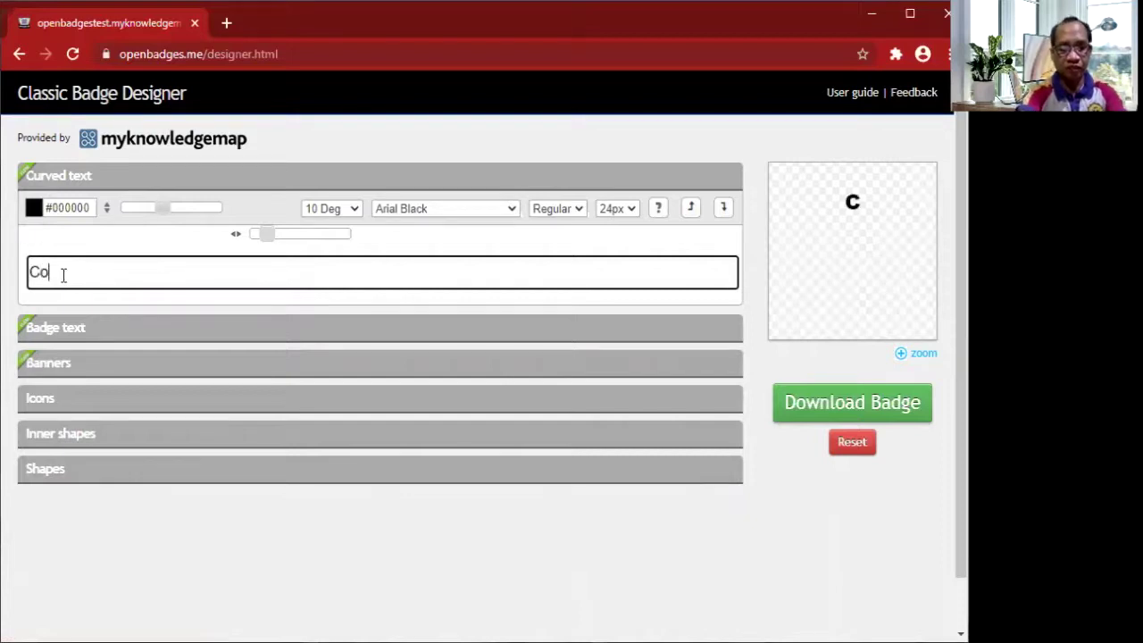
type("ng")
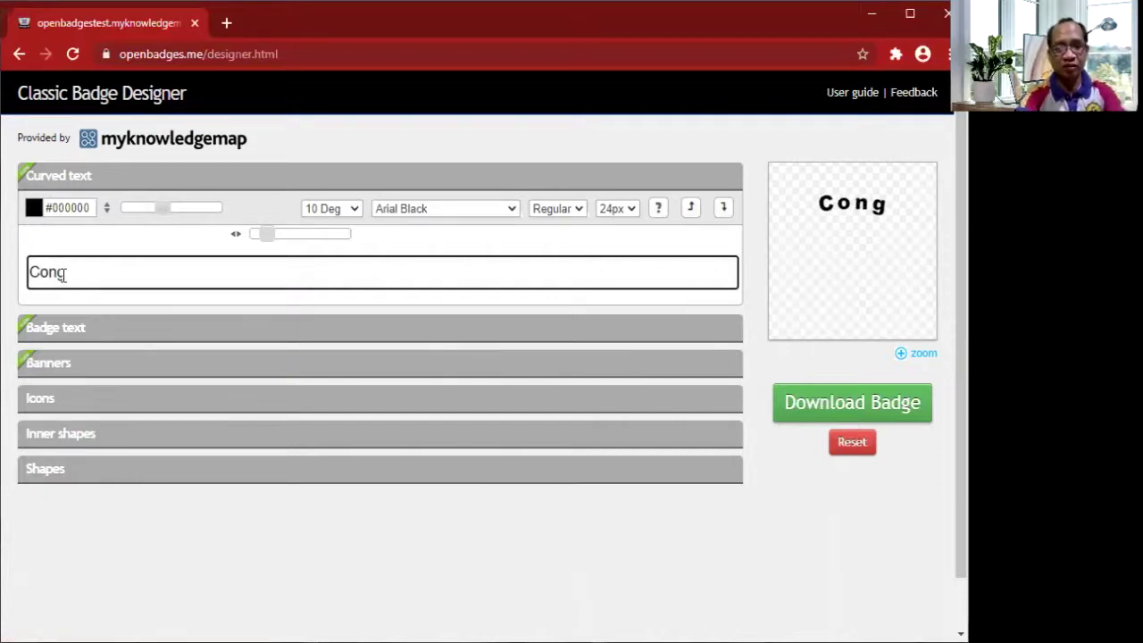
type("rats")
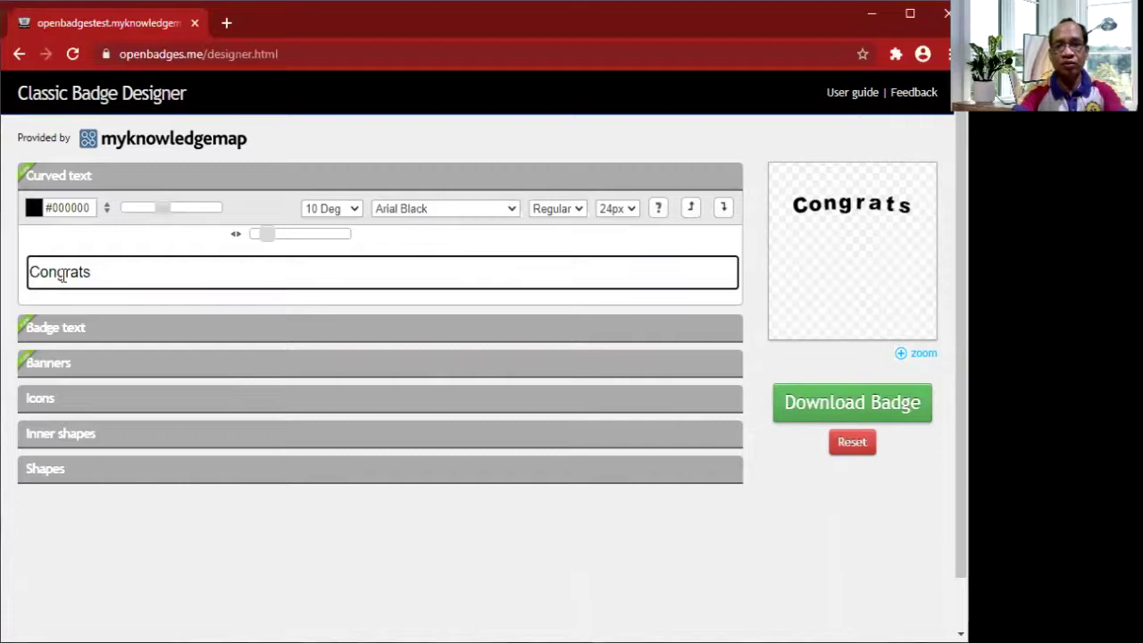
- Enter "Good Job" as the badge text
left_click(58, 338)
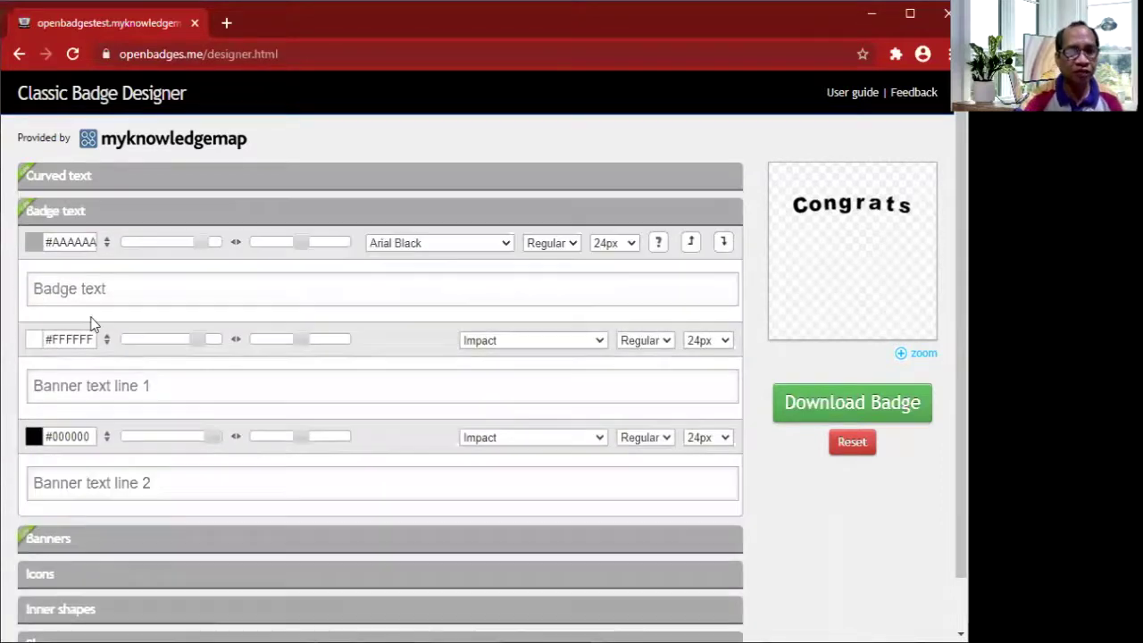
left_click(81, 288)
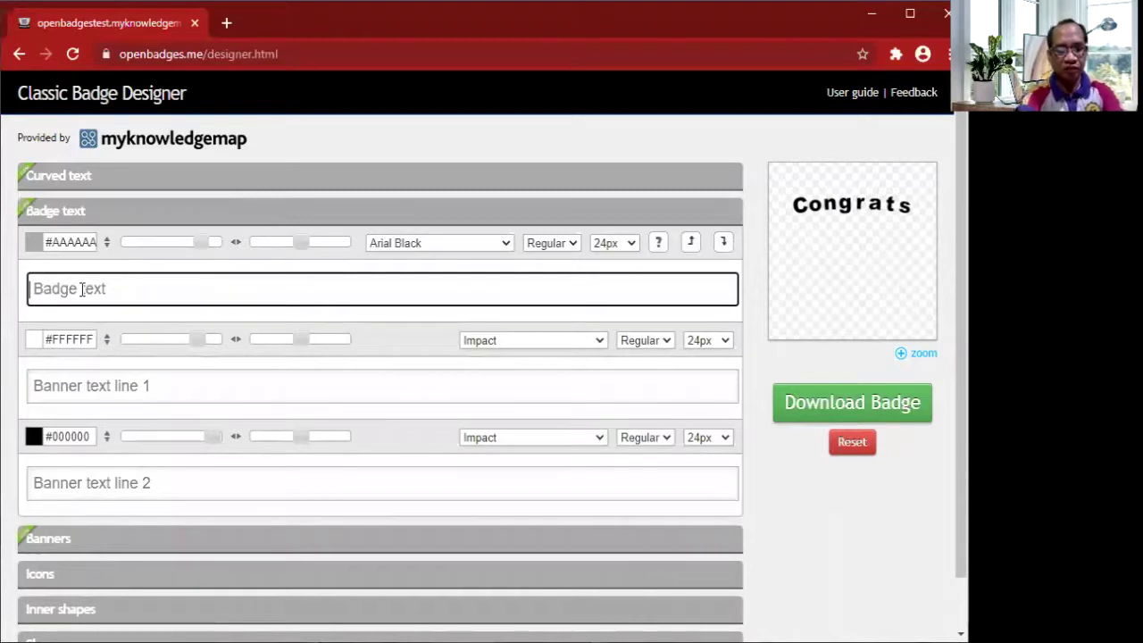
type("Goo")
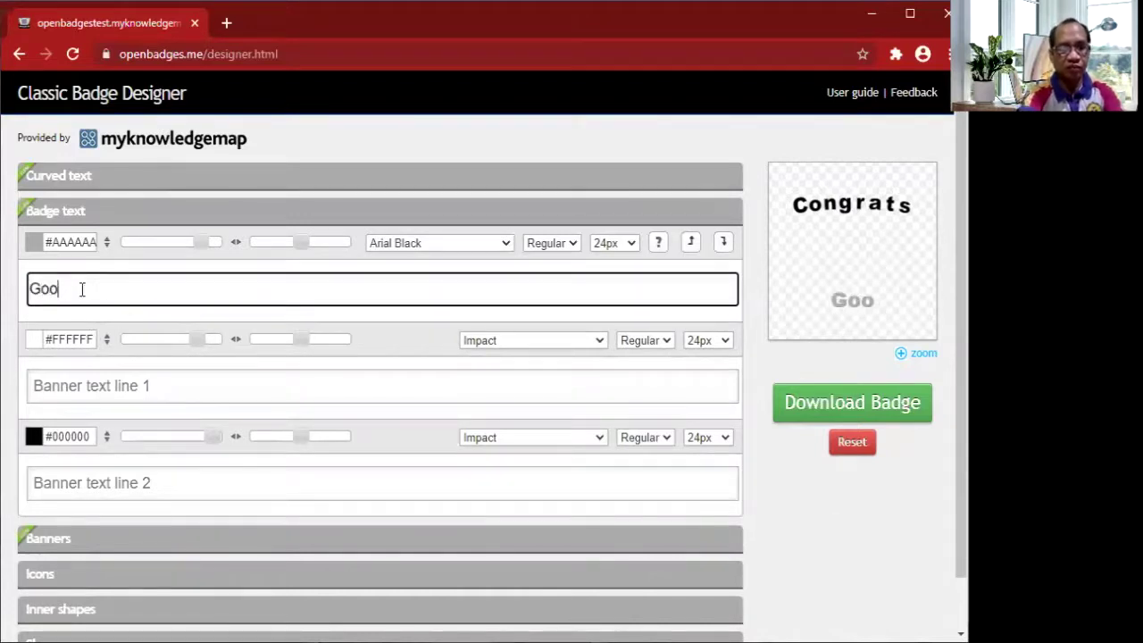
type("d Job")
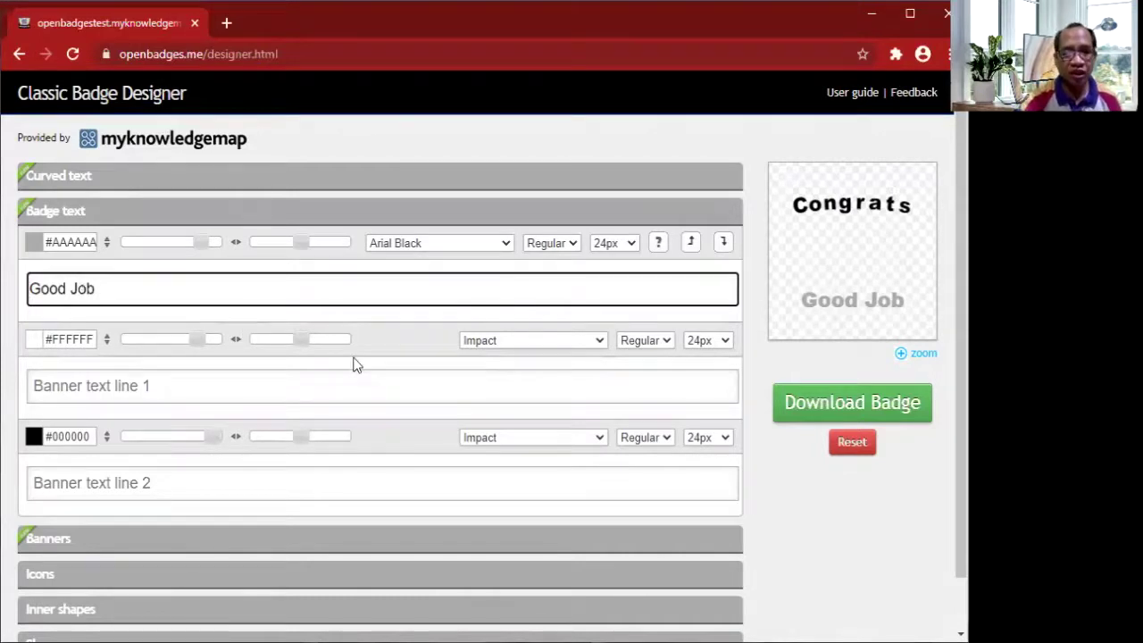
- Add a black pointed shield with a white inner outline as the badge shape
scroll(353, 364, "down", 1)
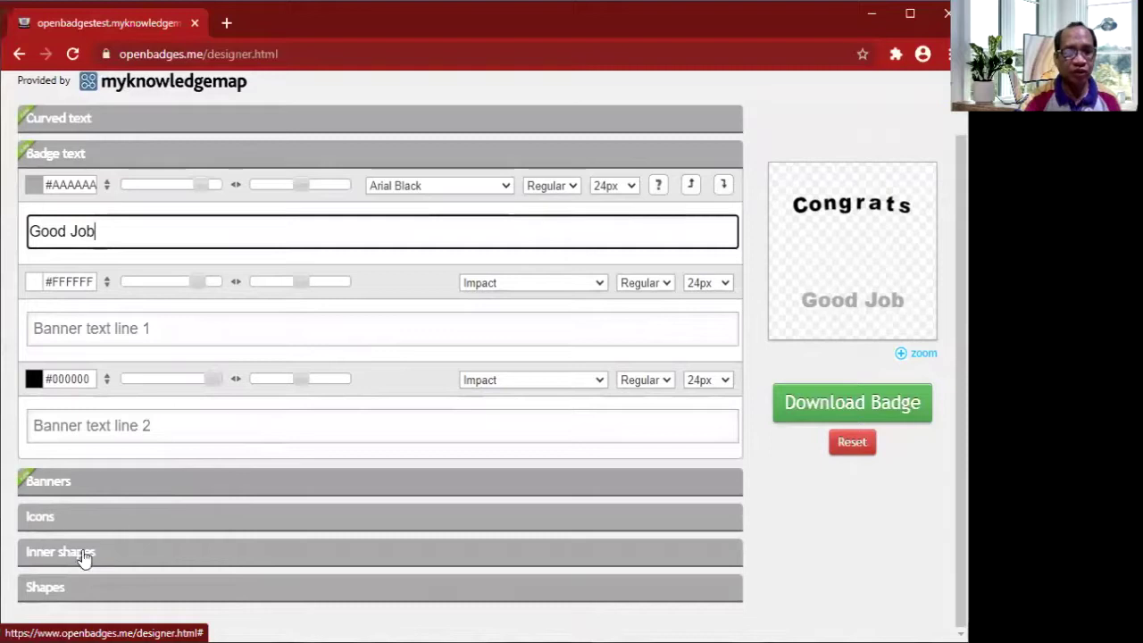
left_click(90, 591)
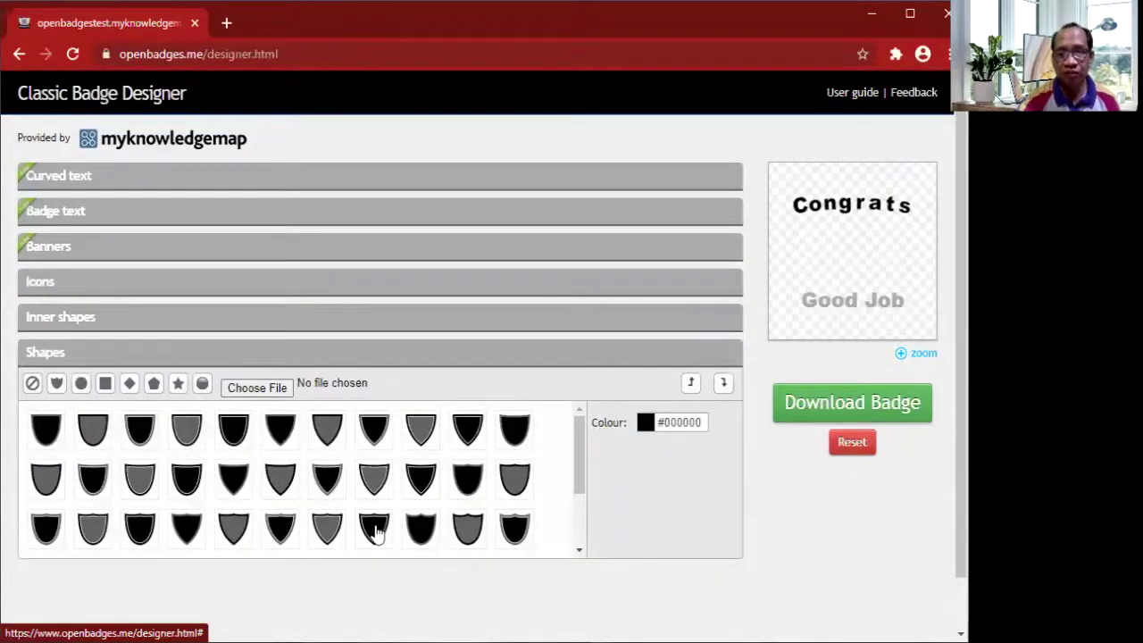
left_click(376, 534)
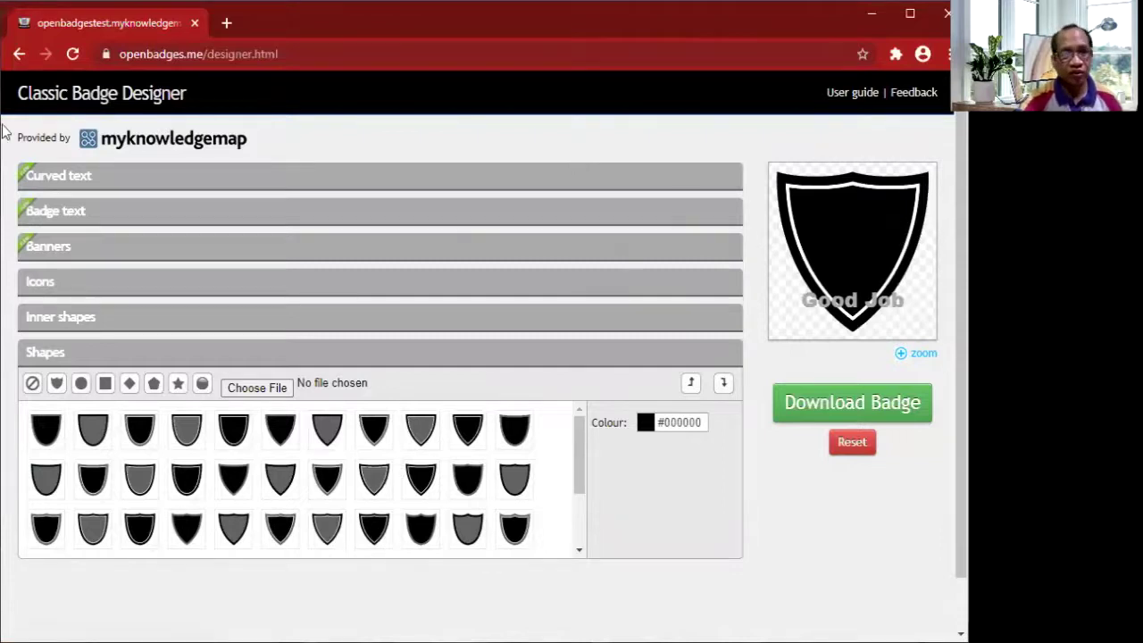
- Try white #FFFFFF as the "Good Job" text colour and return it to grey #AAAAAA
left_click(71, 220)
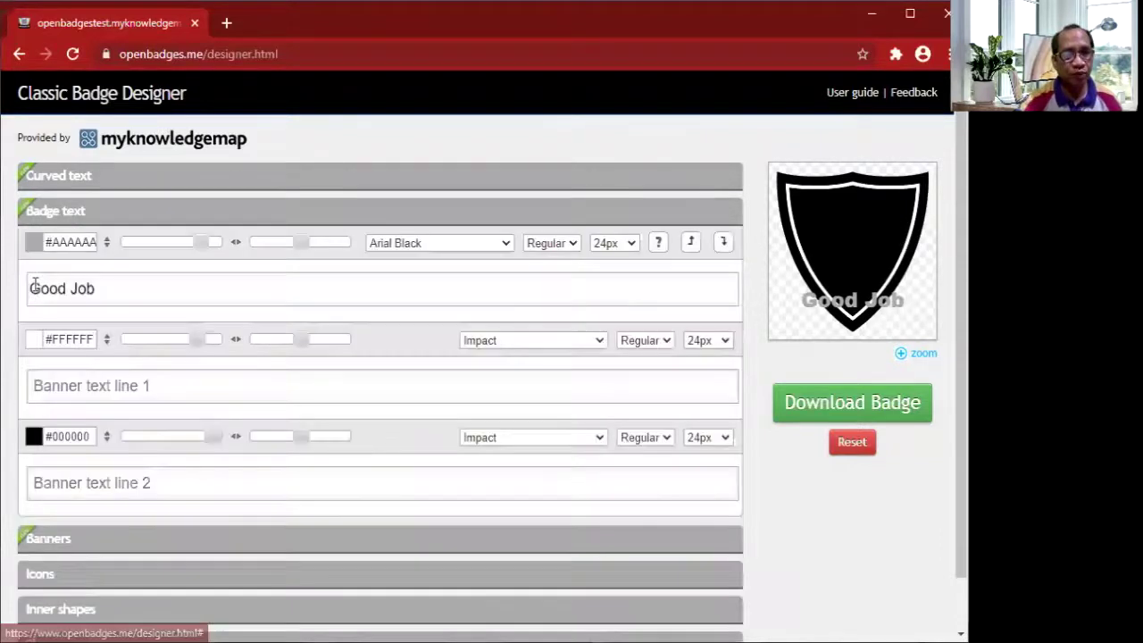
left_click(35, 242)
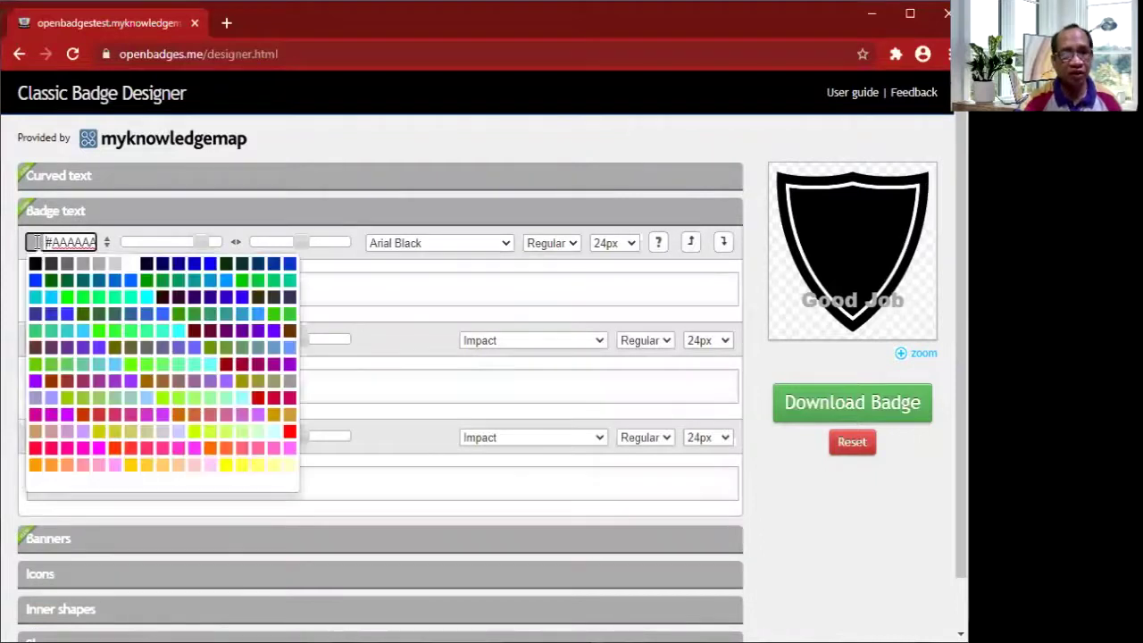
left_click(129, 264)
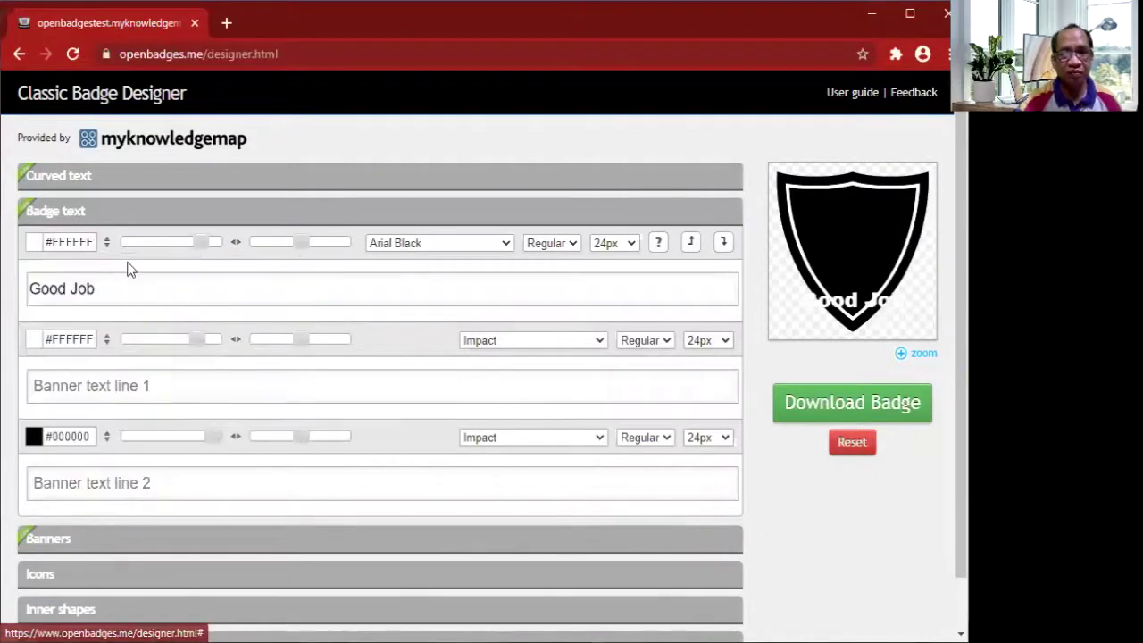
left_click(34, 240)
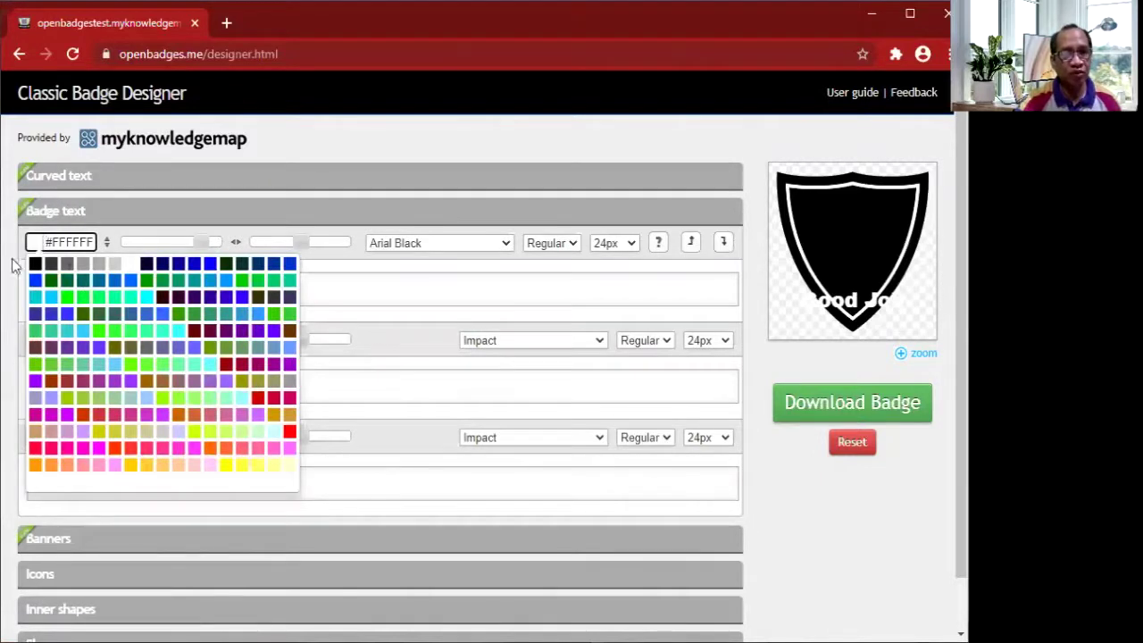
left_click(99, 266)
- Set the colour of the "Congrats" curved text to white #FFFFFF
left_click(82, 178)
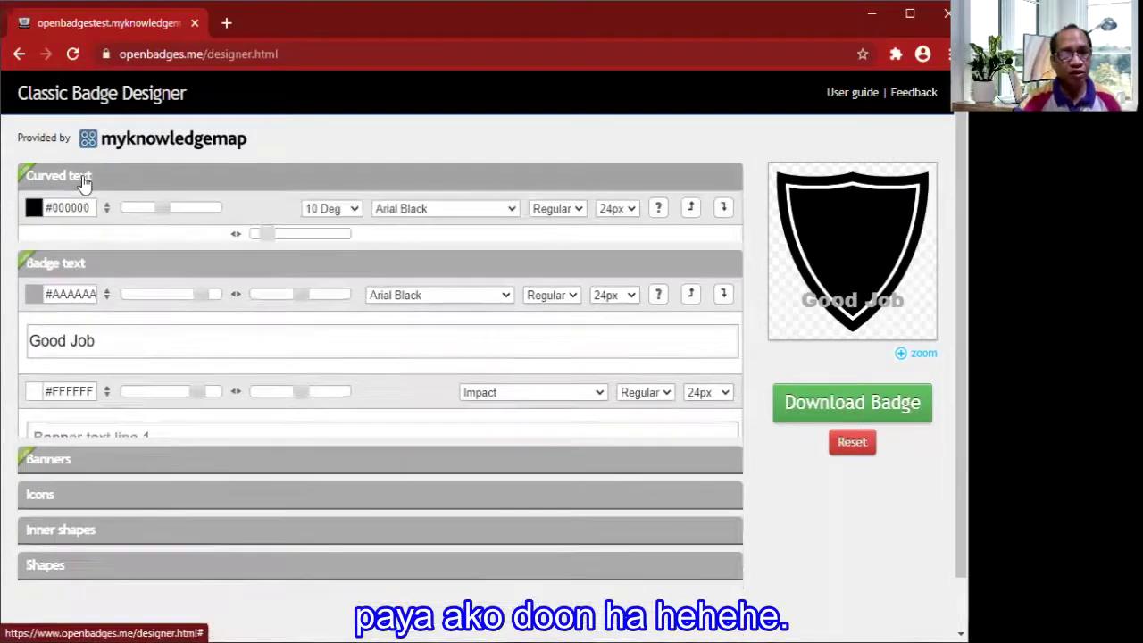
left_click(34, 208)
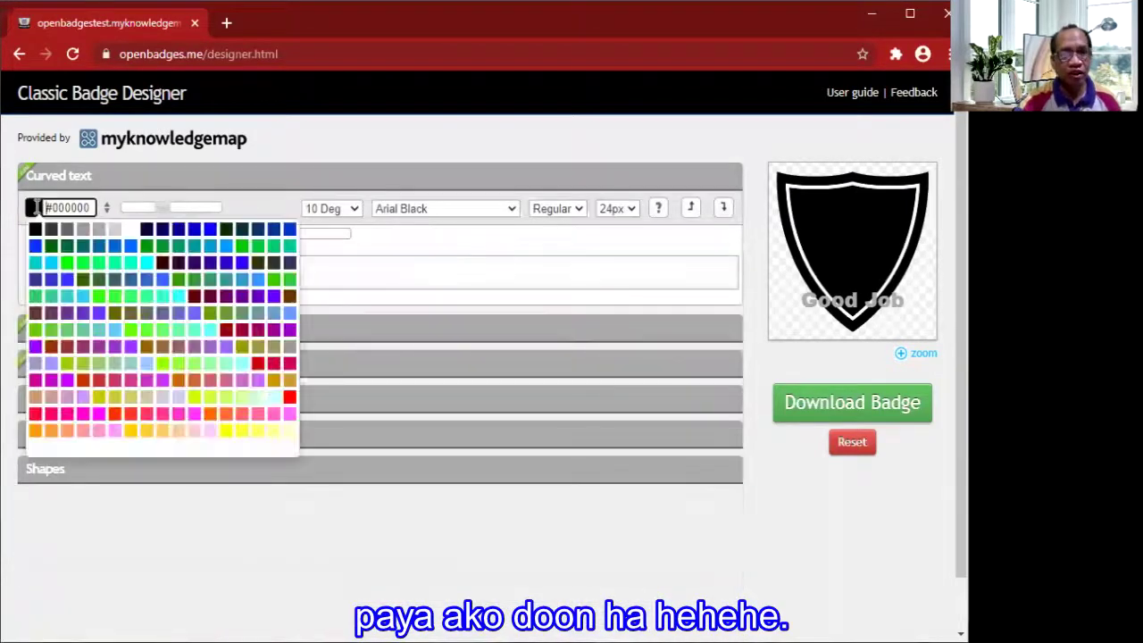
left_click(128, 232)
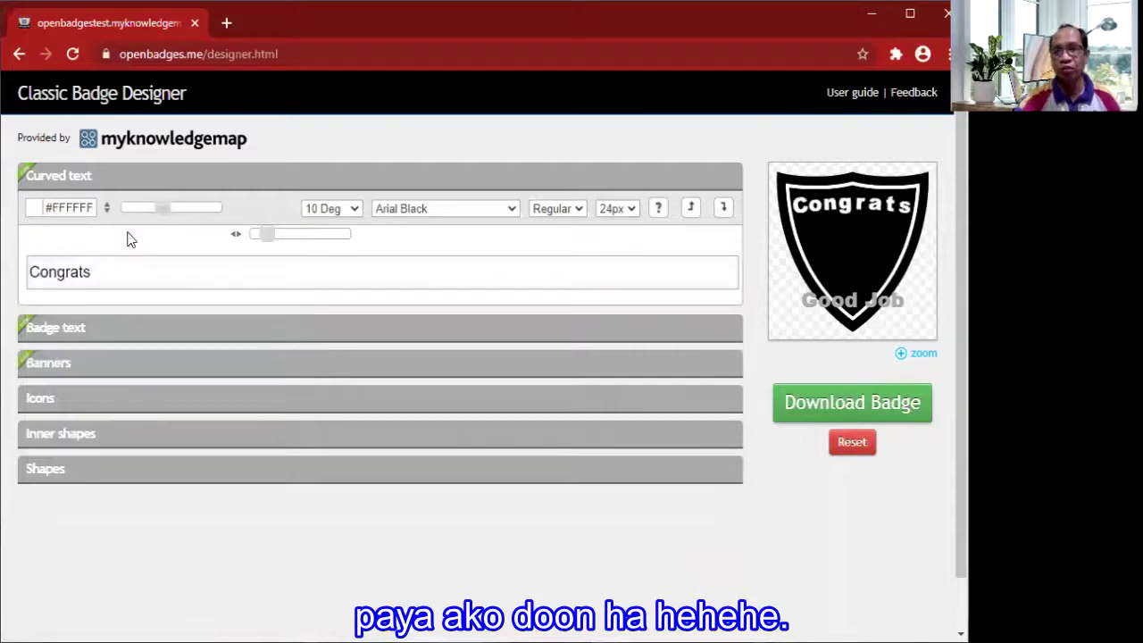